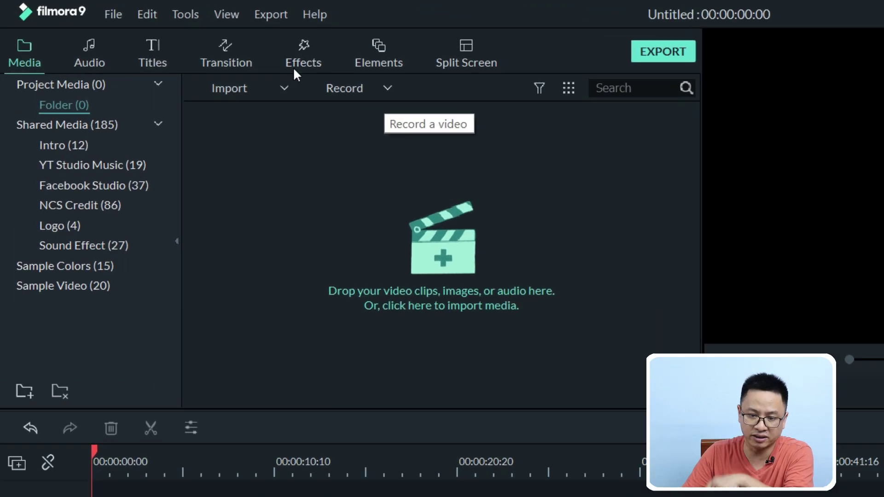
# Place the Default Title template at the start of track 1 as a 5-second clip
pyautogui.click(151, 52)
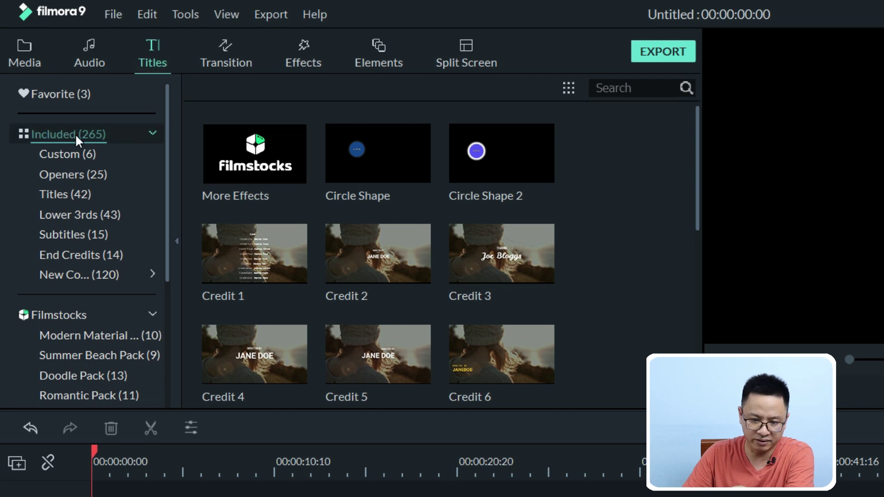
pyautogui.click(68, 195)
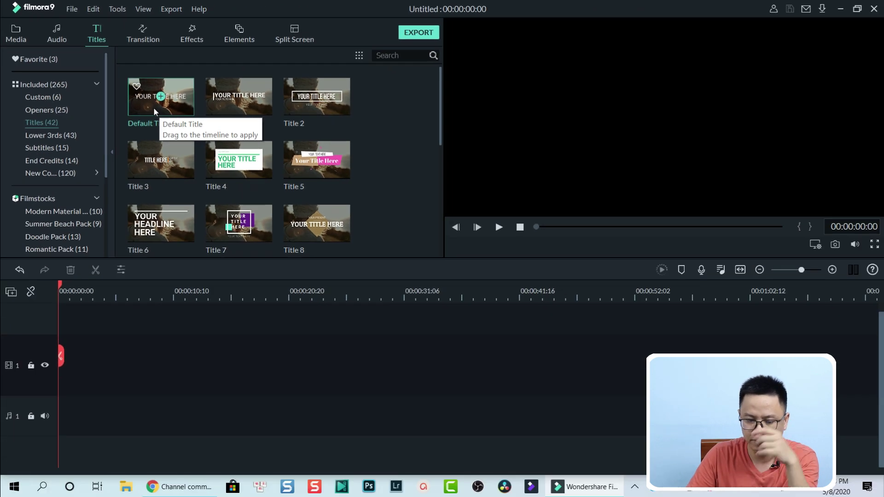
pyautogui.moveTo(250, 170); pyautogui.dragTo(115, 496)
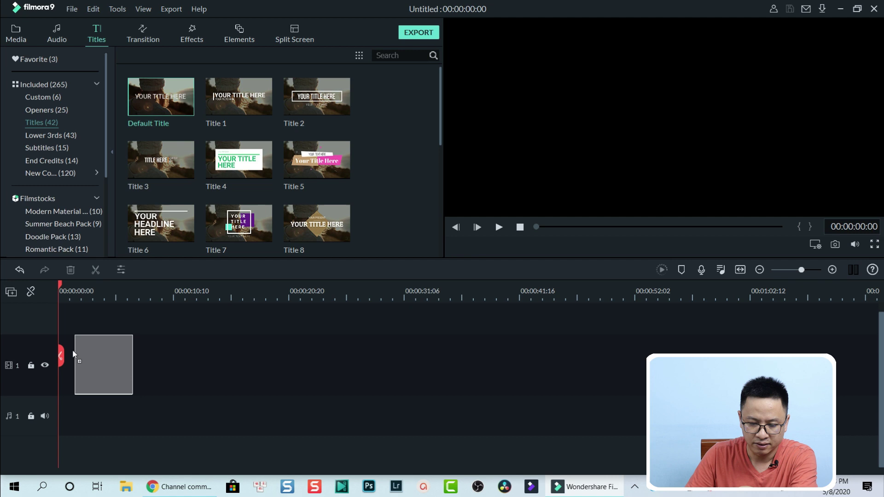
pyautogui.moveTo(73, 350); pyautogui.dragTo(65, 355)
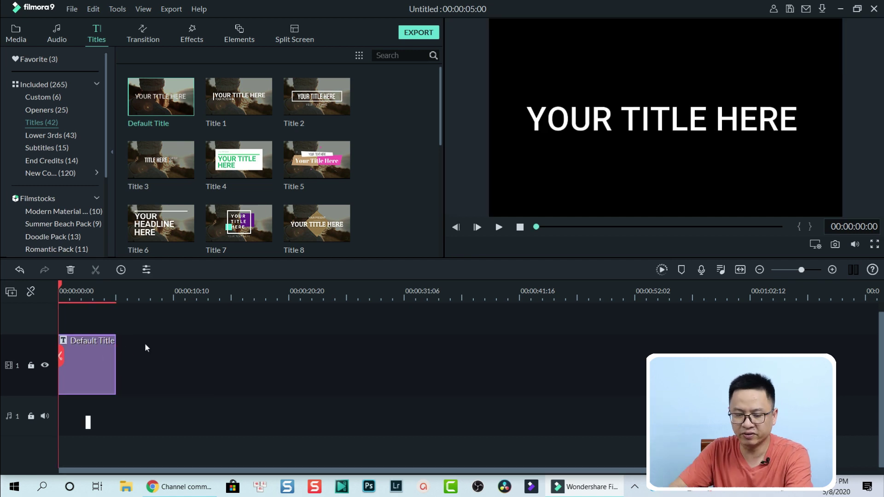
# Replace the title's 'YOUR TITLE HERE' wording with 'TEXT'
pyautogui.doubleClick(98, 362)
pyautogui.click(258, 118)
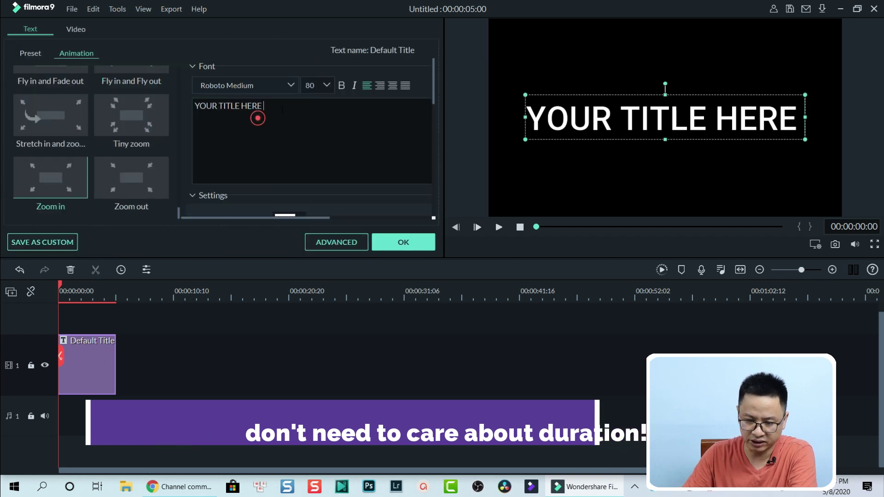
pyautogui.moveTo(282, 109); pyautogui.dragTo(194, 106)
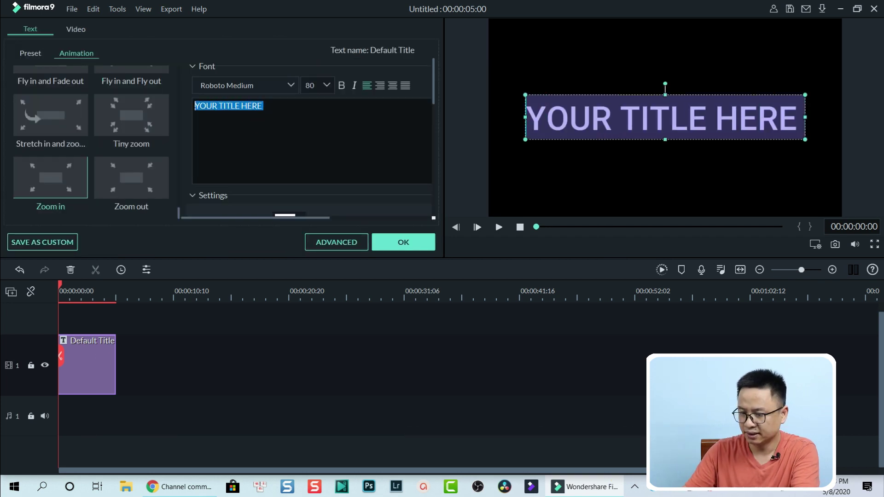
pyautogui.write('TEXT')
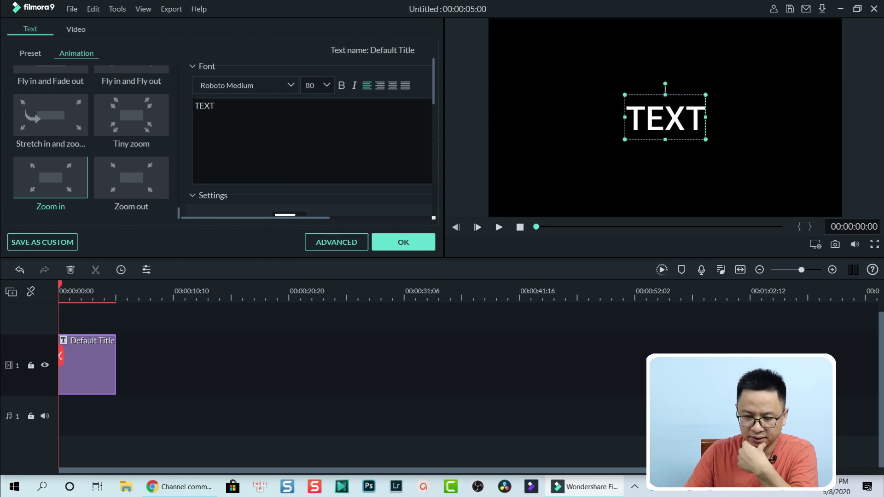
# Set the title text to size 150 in Rockwell Extra Bold
pyautogui.click(320, 90)
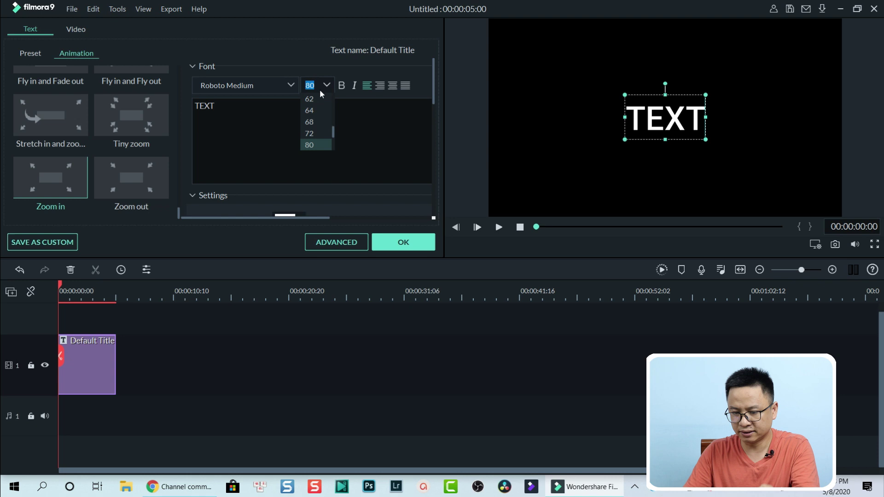
pyautogui.scroll(-2, 330, 115)
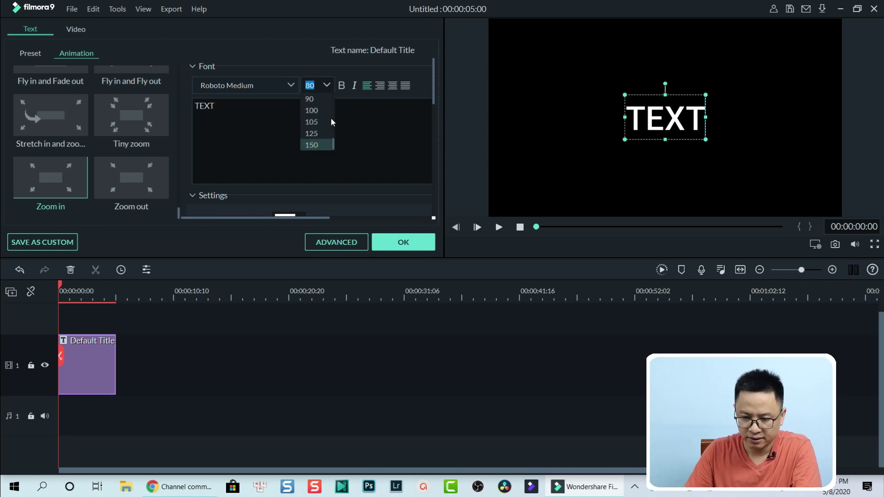
pyautogui.click(315, 144)
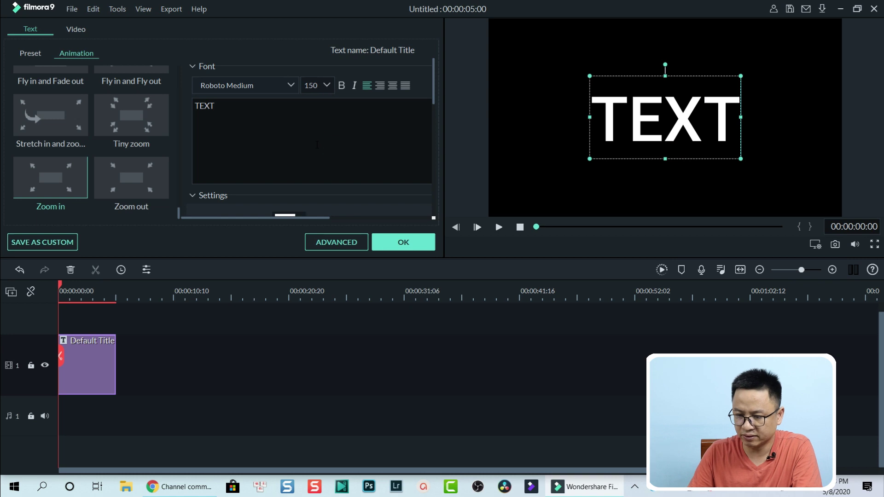
pyautogui.click(288, 87)
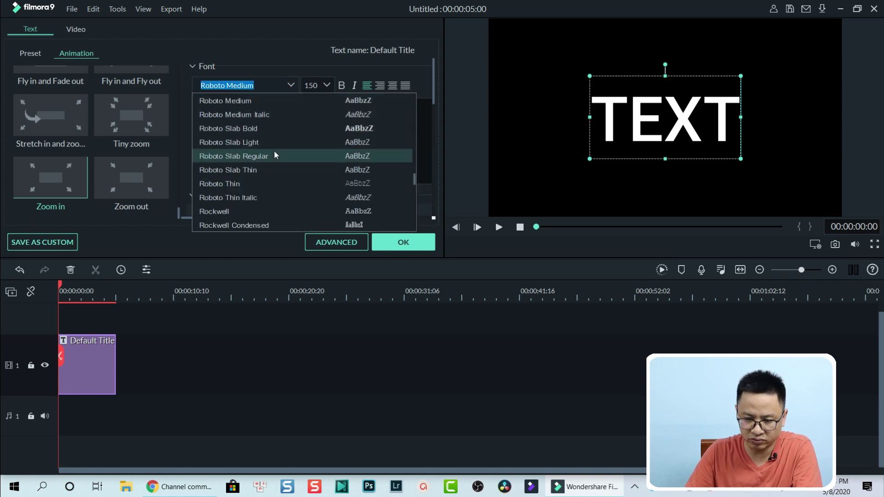
pyautogui.scroll(-2, 273, 152)
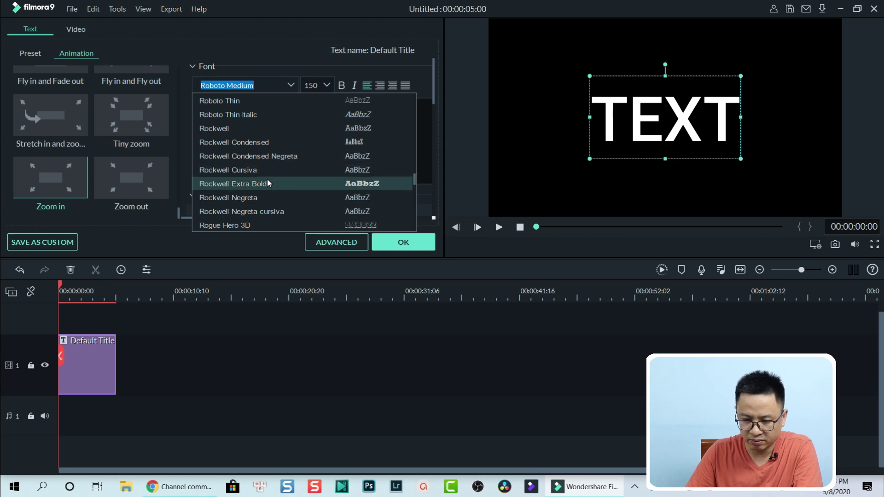
pyautogui.click(242, 184)
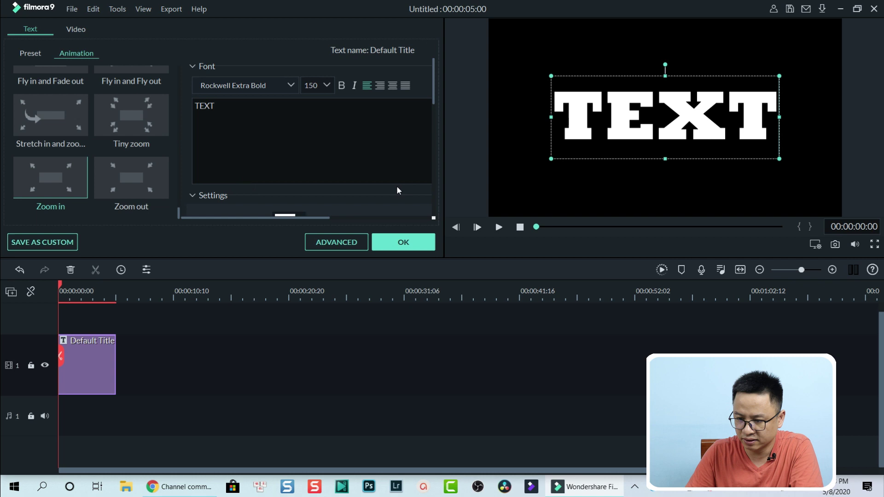
# Confirm the title edits and save a still snapshot of the TEXT frame as Snapshot_12
pyautogui.click(396, 240)
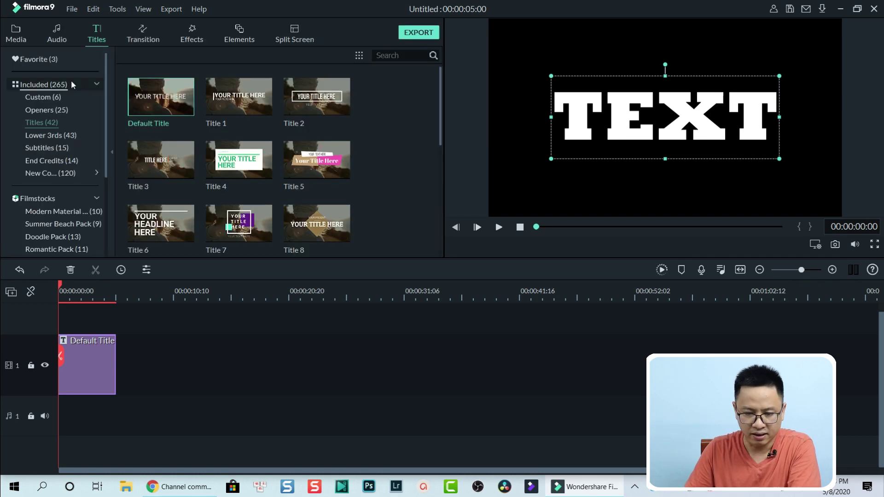
pyautogui.click(239, 357)
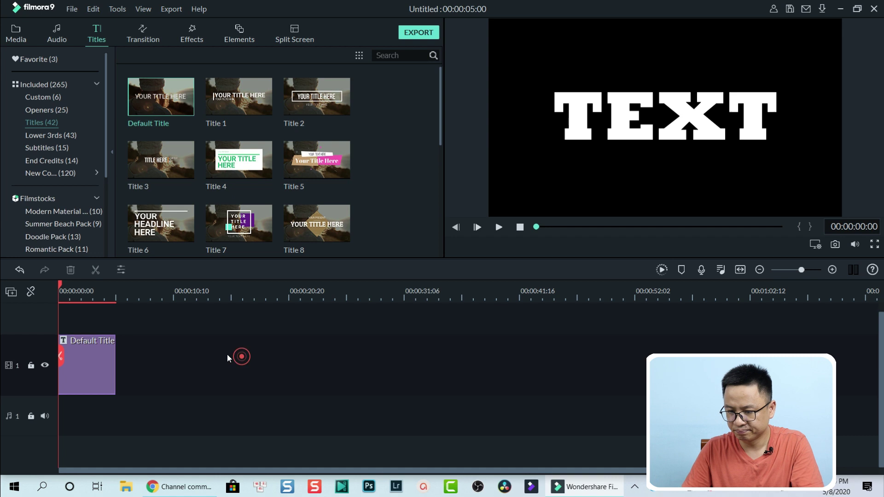
pyautogui.click(95, 340)
pyautogui.click(339, 354)
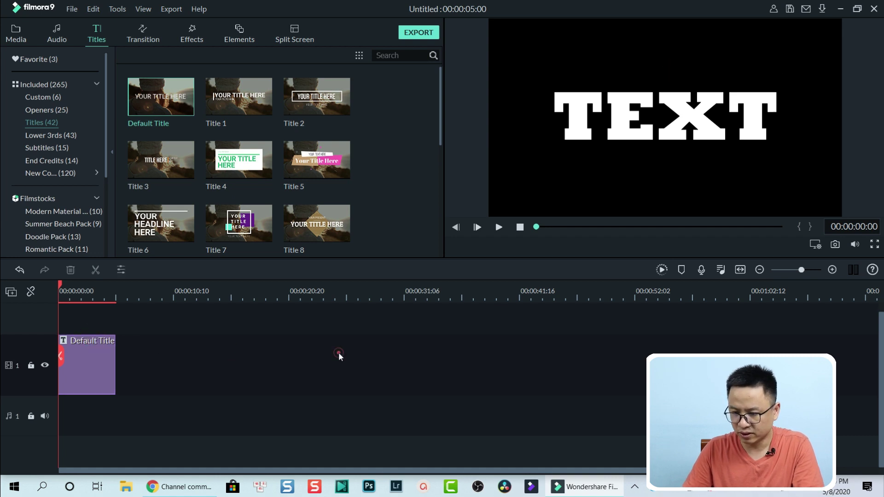
pyautogui.click(19, 37)
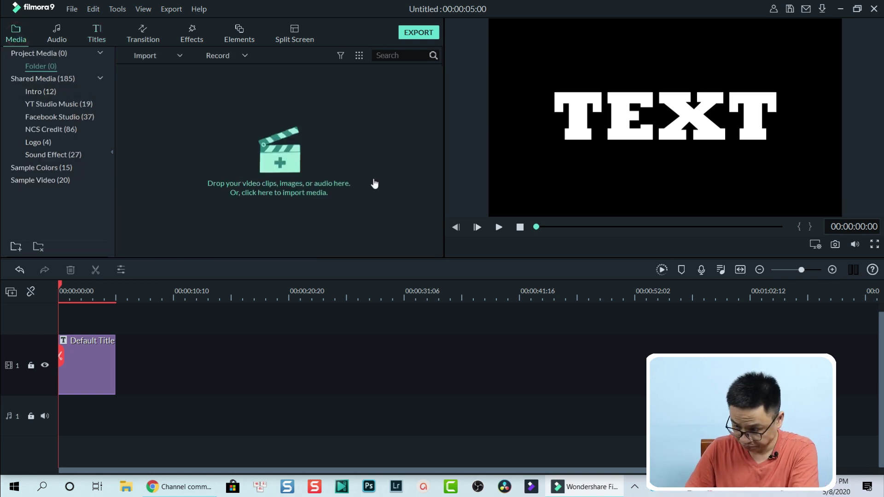
pyautogui.click(836, 245)
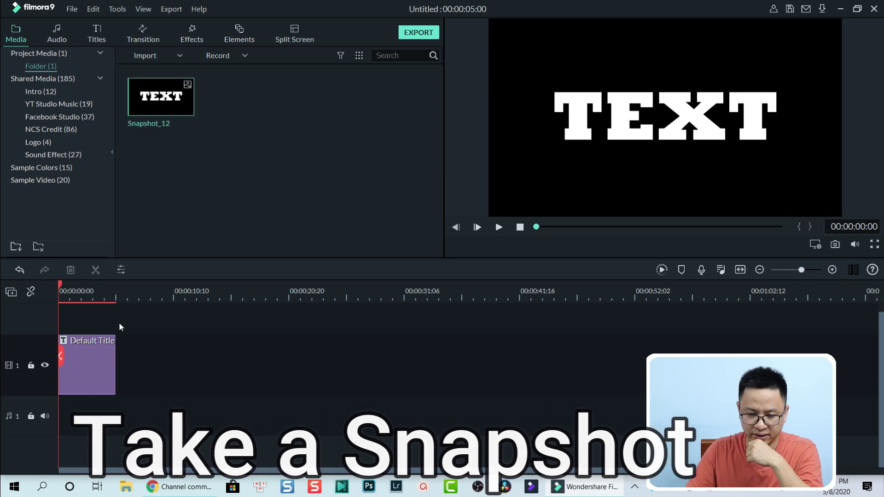
# Delete the title clip so the timeline is empty, then bring up File Explorer
pyautogui.click(94, 360)
pyautogui.moveTo(126, 411); pyautogui.dragTo(87, 346)
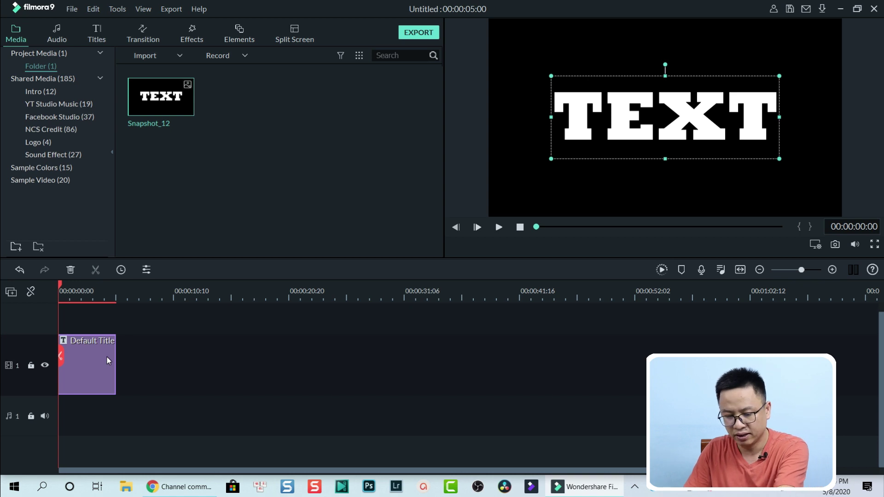
pyautogui.press('Delete')
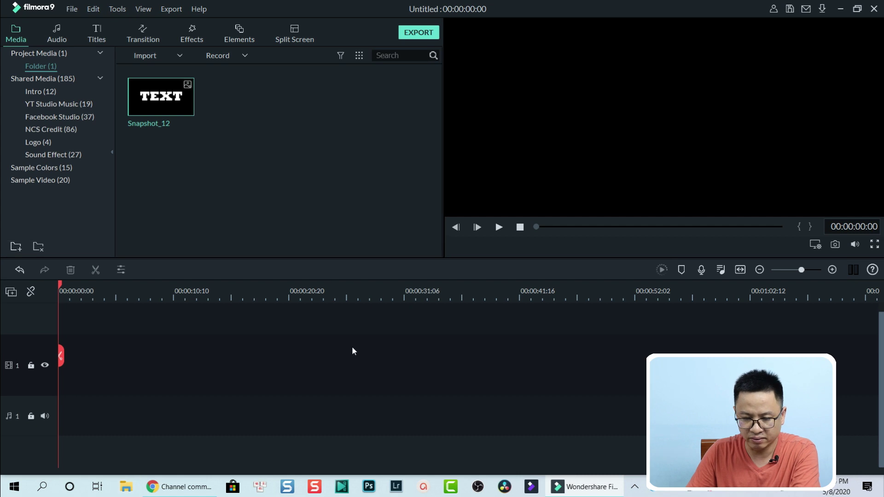
pyautogui.press('super+e')
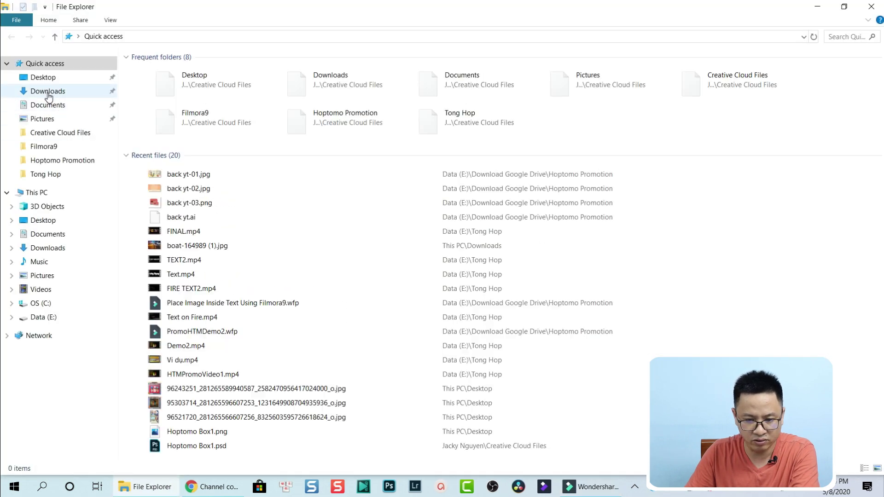
# Import boat-164989.jpg from the Downloads folder into Filmora's project media
pyautogui.click(48, 94)
pyautogui.click(175, 98)
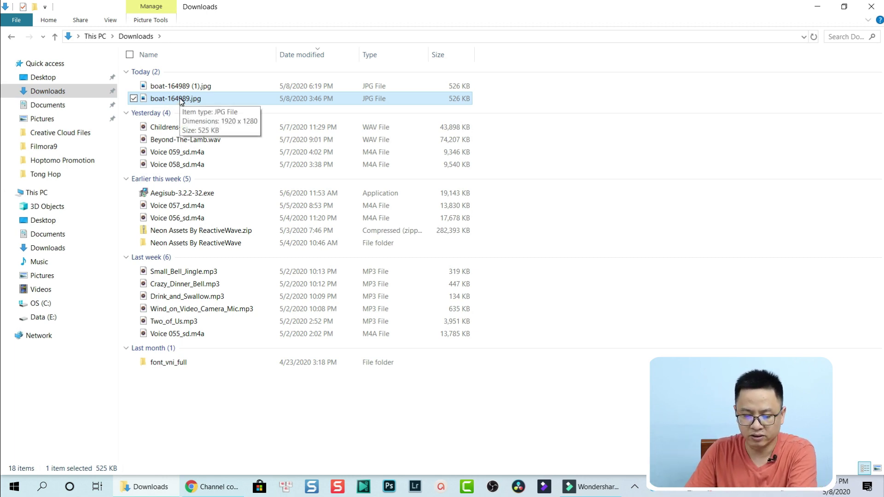
pyautogui.moveTo(181, 101); pyautogui.dragTo(231, 184)
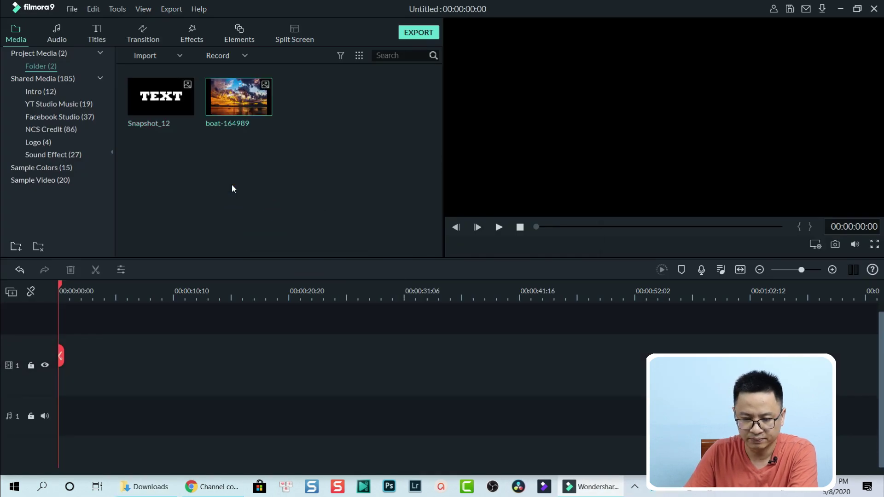
# Put boat-164989 at the start of track 1 for 10 seconds and add video track 2
pyautogui.moveTo(251, 123)
pyautogui.moveTo(243, 133); pyautogui.dragTo(174, 359)
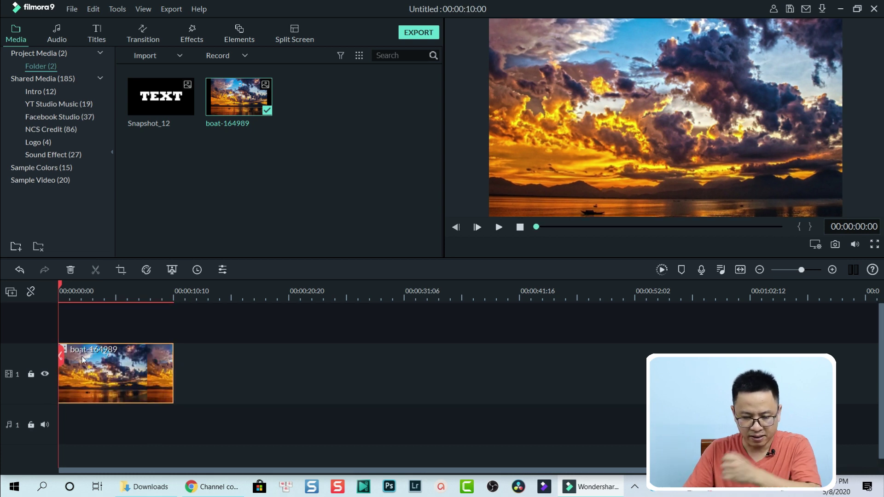
pyautogui.rightClick(46, 329)
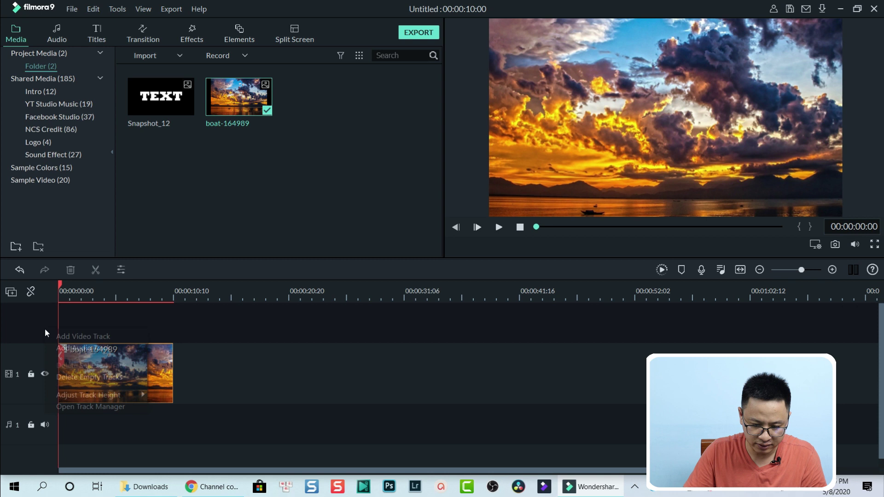
pyautogui.click(70, 334)
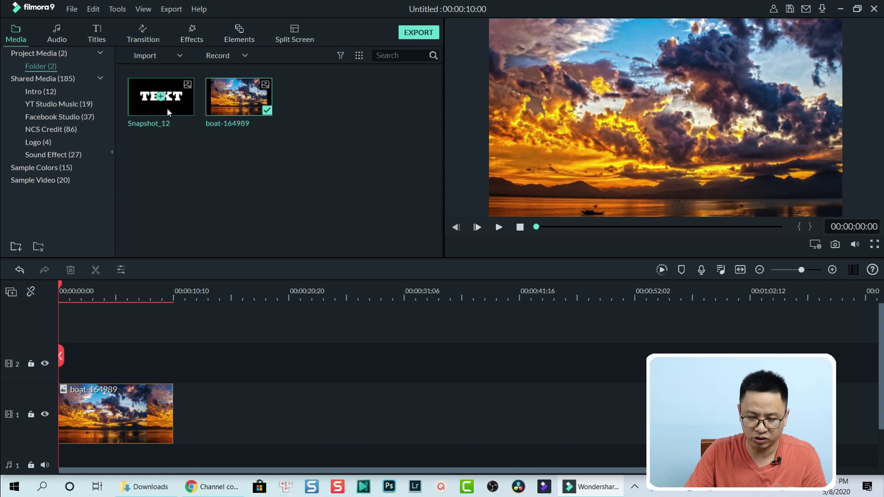
# Place Snapshot_12 at the start of track 2 and open its image settings
pyautogui.moveTo(176, 108); pyautogui.dragTo(116, 358)
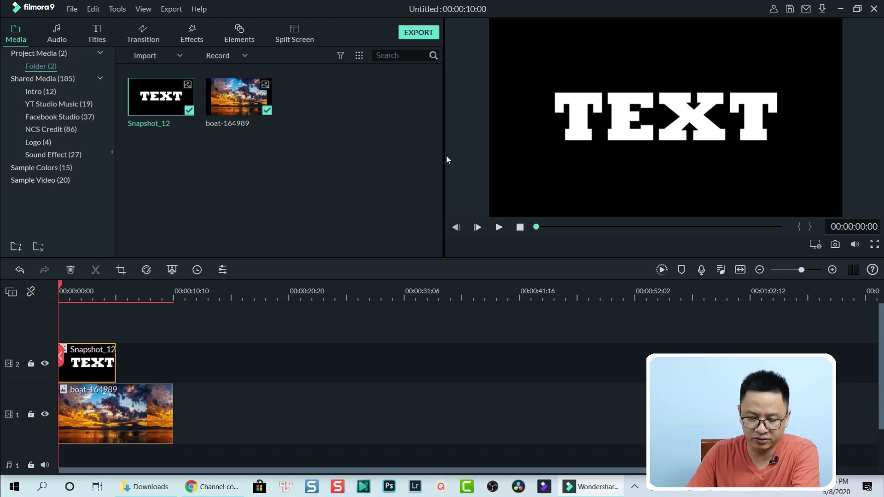
pyautogui.click(92, 364)
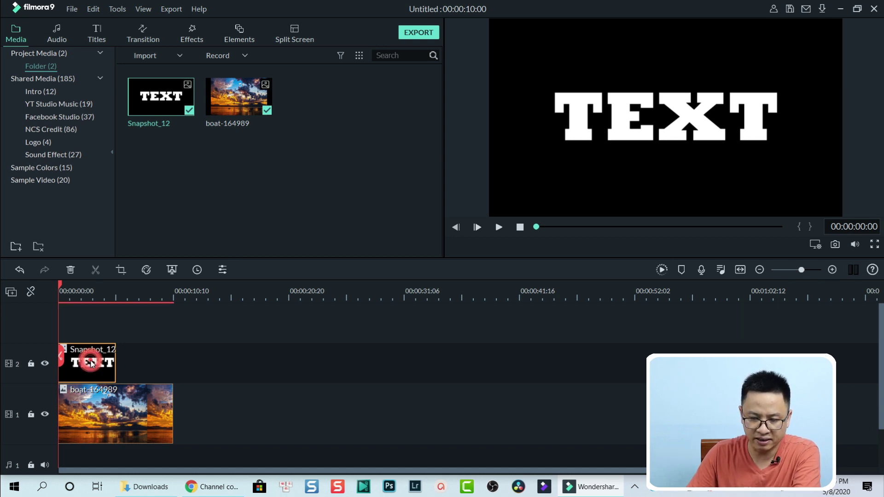
pyautogui.doubleClick(91, 364)
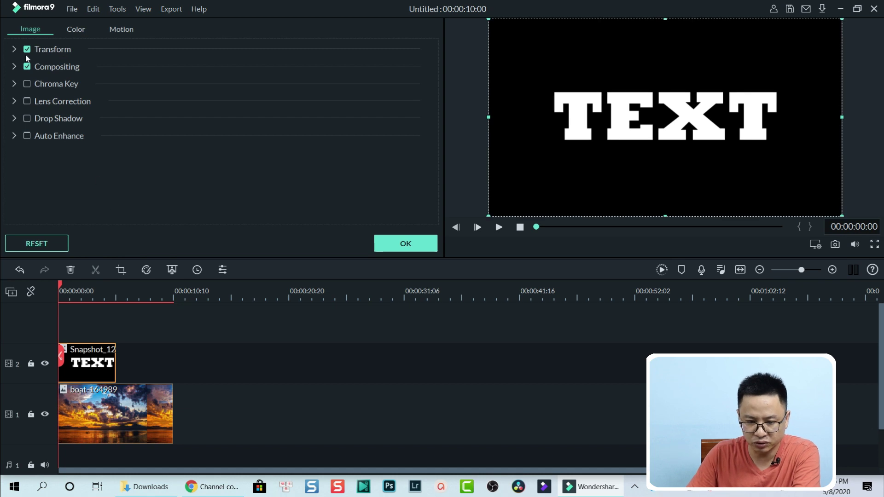
# Raise the Transform scale of Snapshot_12 to about 130% to enlarge the TEXT letters
pyautogui.click(15, 48)
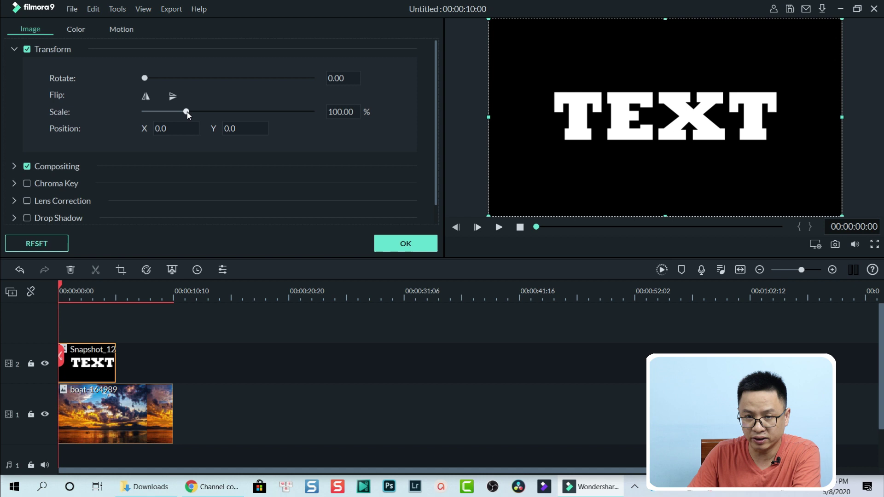
pyautogui.moveTo(187, 112); pyautogui.dragTo(200, 108)
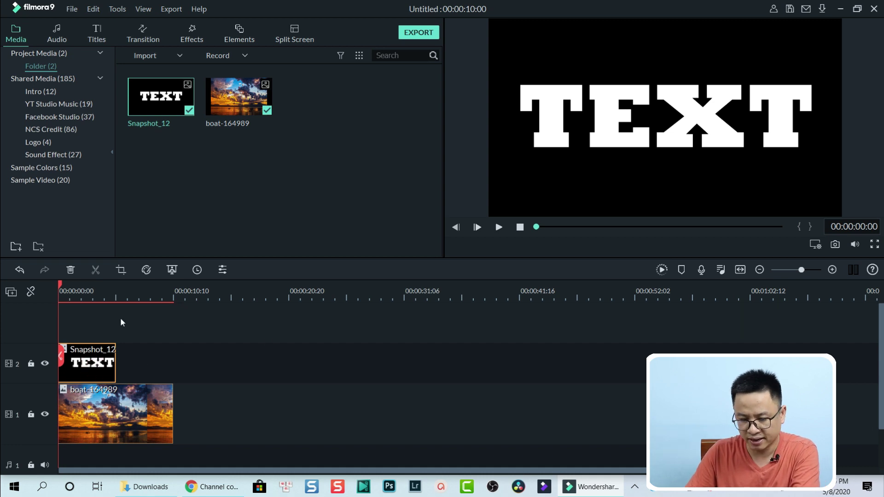
# Give Snapshot_12 a 16:9 Pan & Zoom ending on a 248 x 139 area over TEXT's X
pyautogui.click(121, 271)
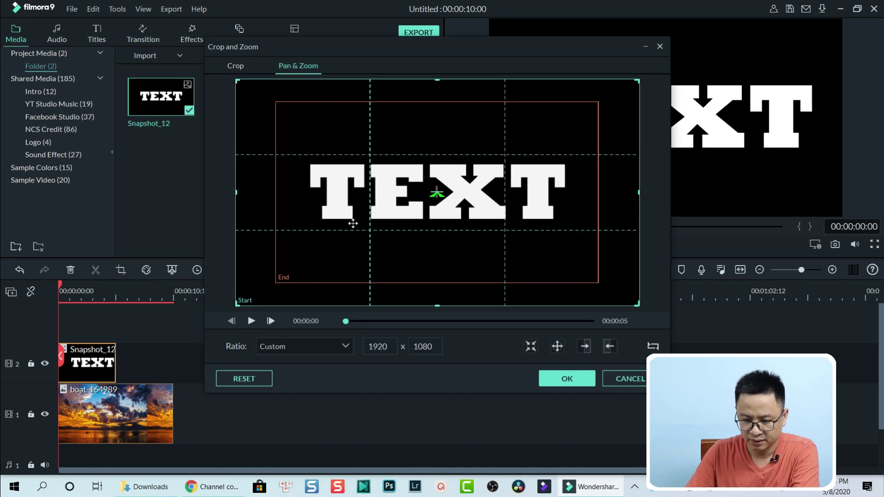
pyautogui.click(331, 218)
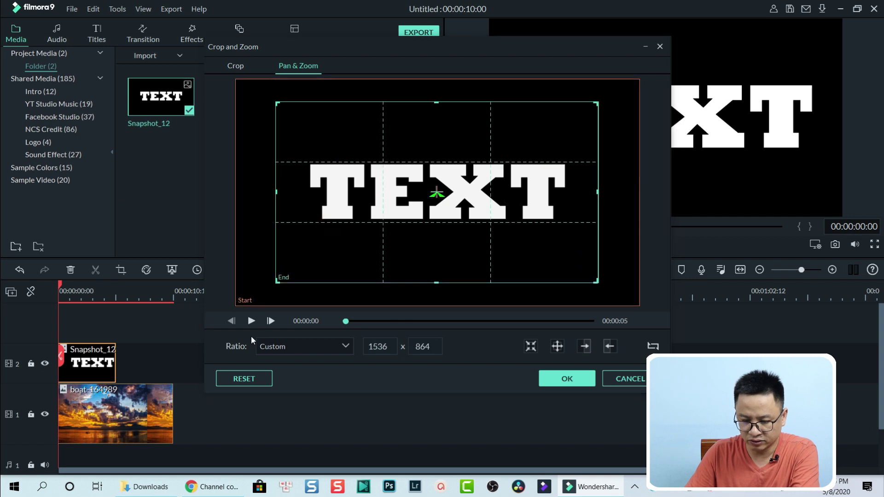
pyautogui.click(290, 349)
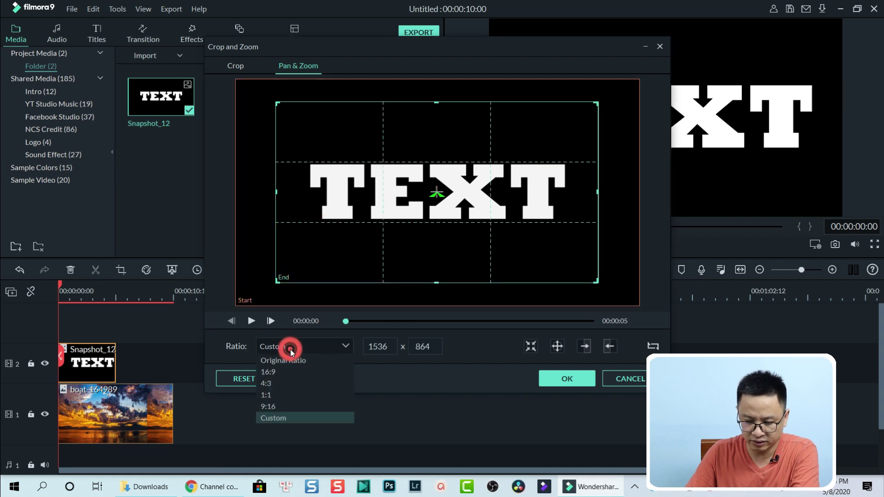
pyautogui.click(277, 373)
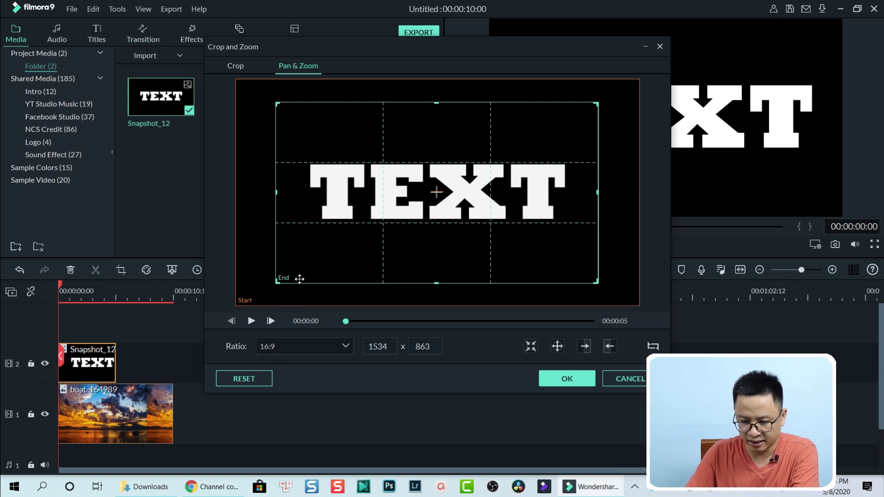
pyautogui.moveTo(276, 283); pyautogui.dragTo(533, 165)
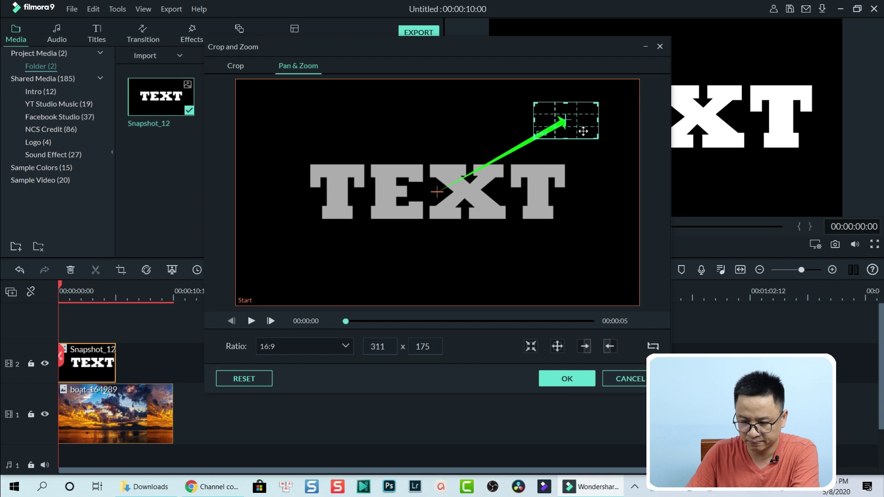
pyautogui.moveTo(583, 131); pyautogui.dragTo(441, 194)
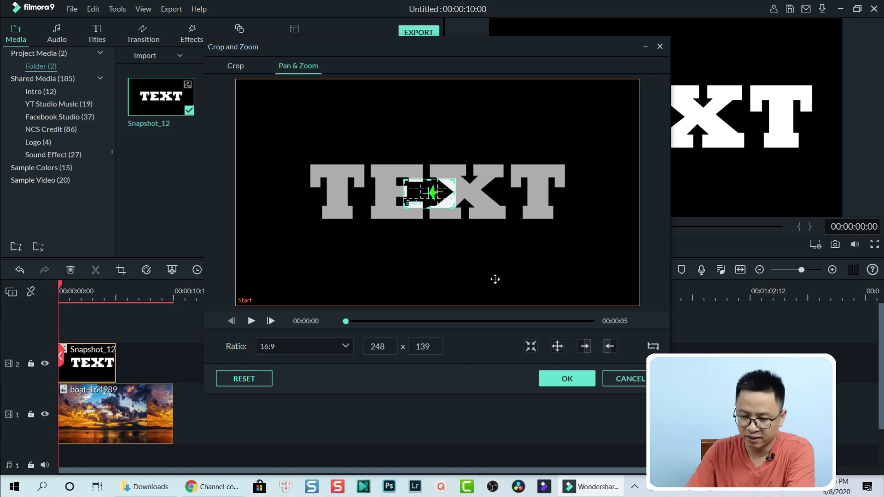
pyautogui.click(566, 378)
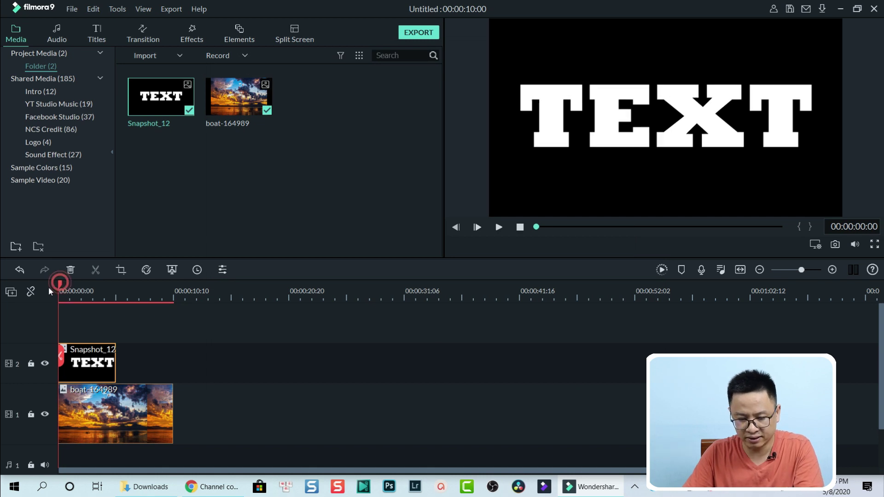
pyautogui.press('space')
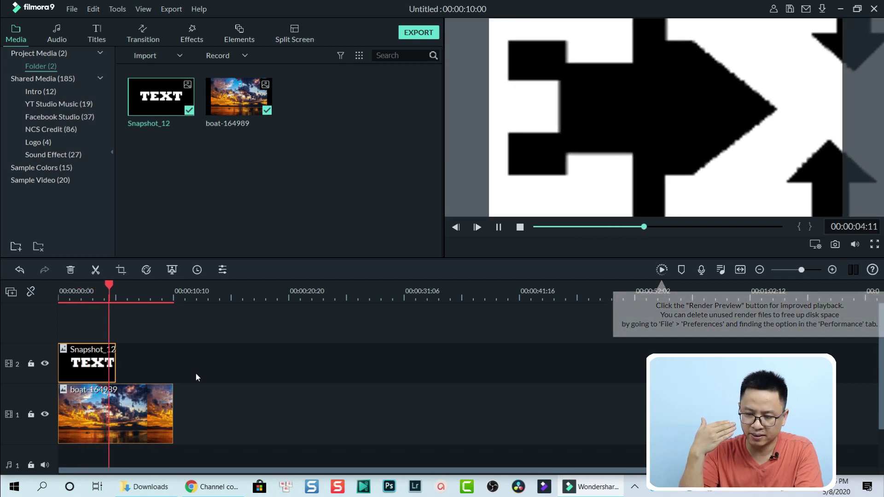
pyautogui.press('space')
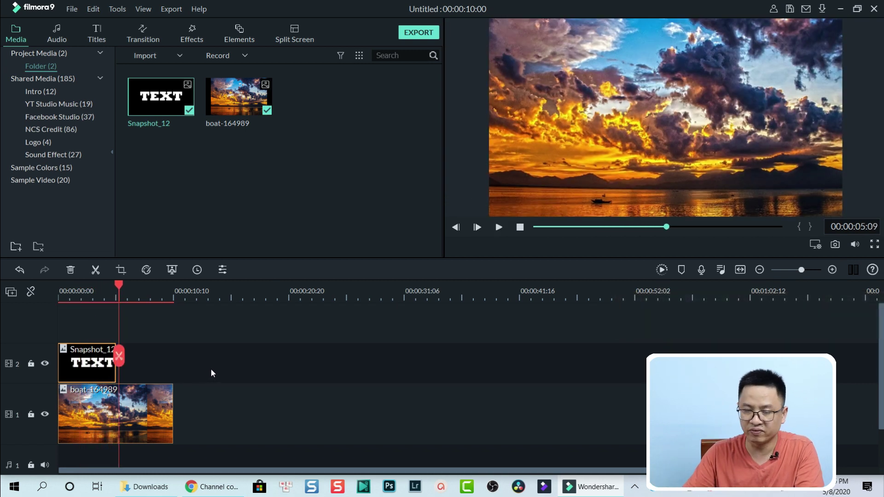
pyautogui.click(88, 293)
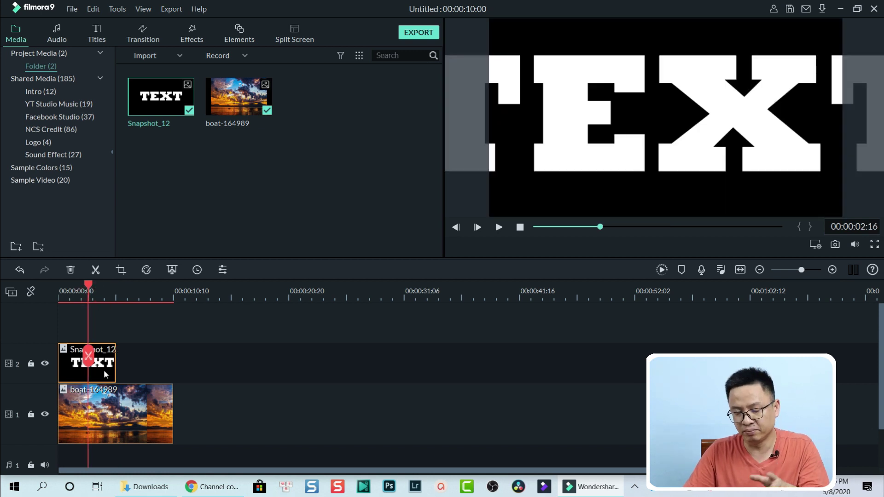
# Set Snapshot_12's Compositing blending mode to Multiply so the sunset fills the letters
pyautogui.doubleClick(105, 374)
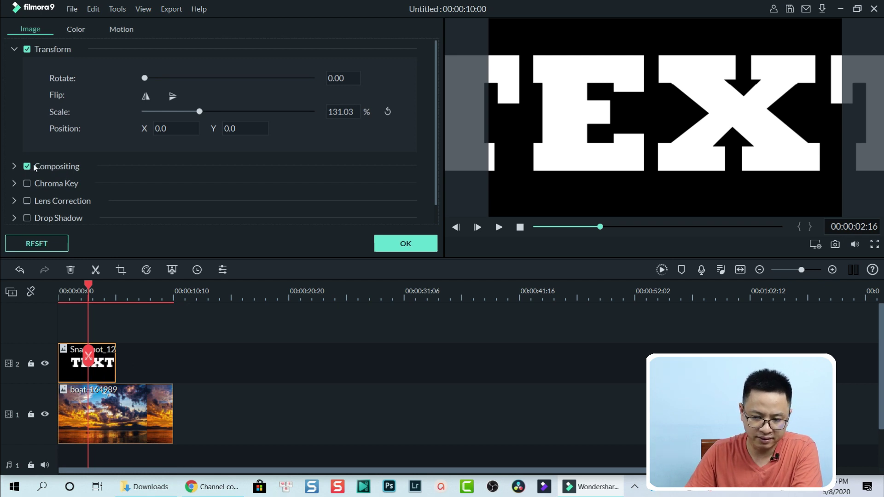
pyautogui.click(13, 167)
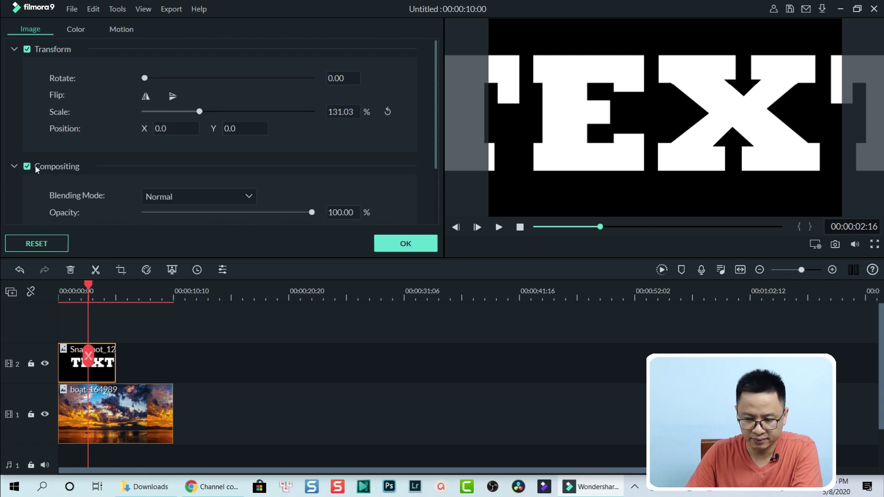
pyautogui.moveTo(436, 104); pyautogui.dragTo(431, 151)
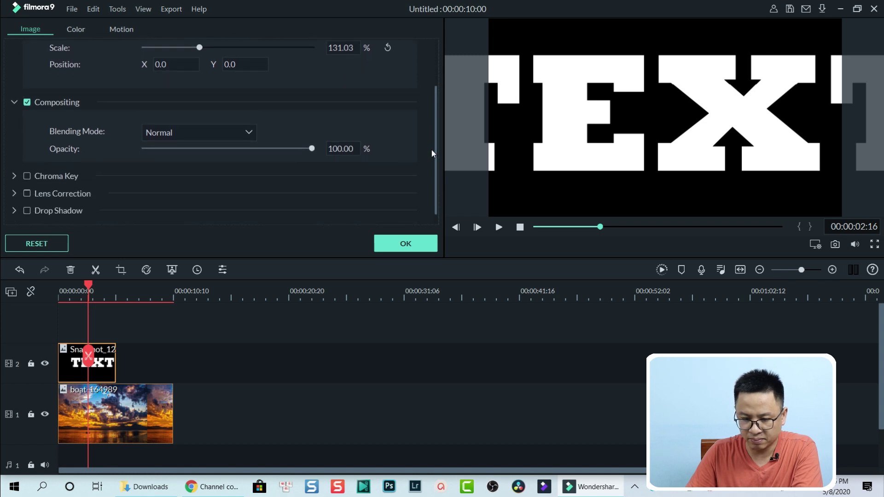
pyautogui.click(249, 132)
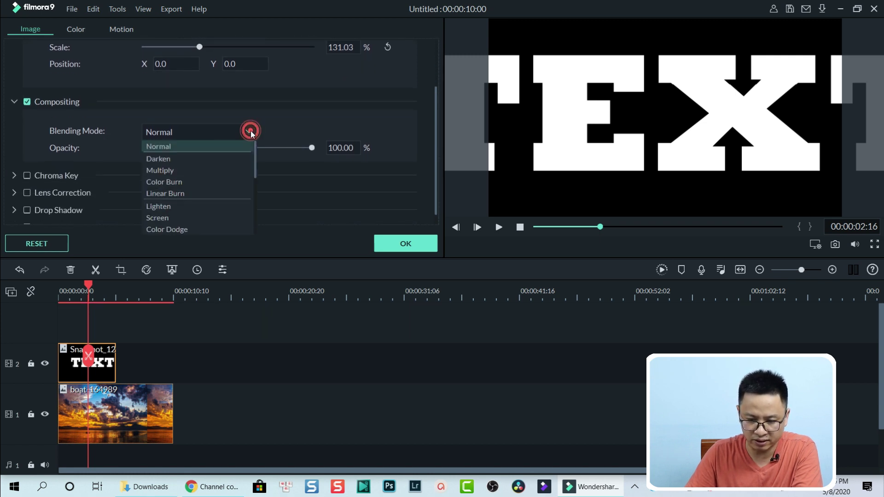
pyautogui.click(159, 170)
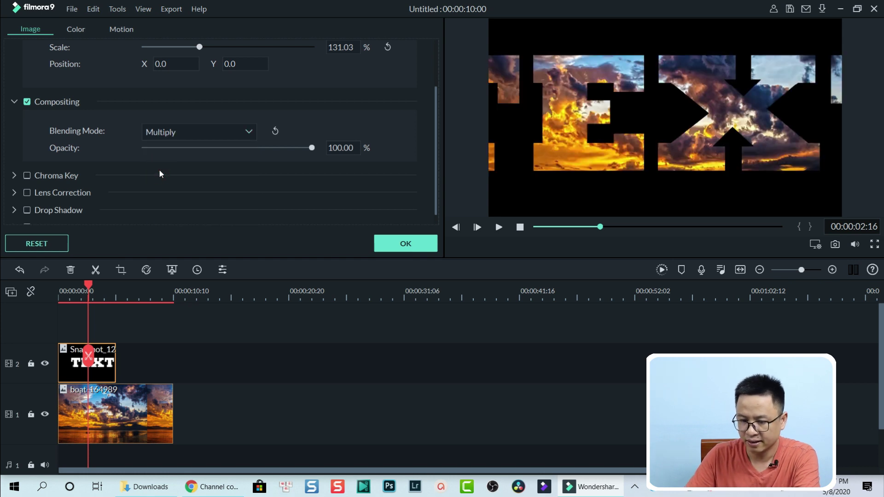
pyautogui.click(389, 248)
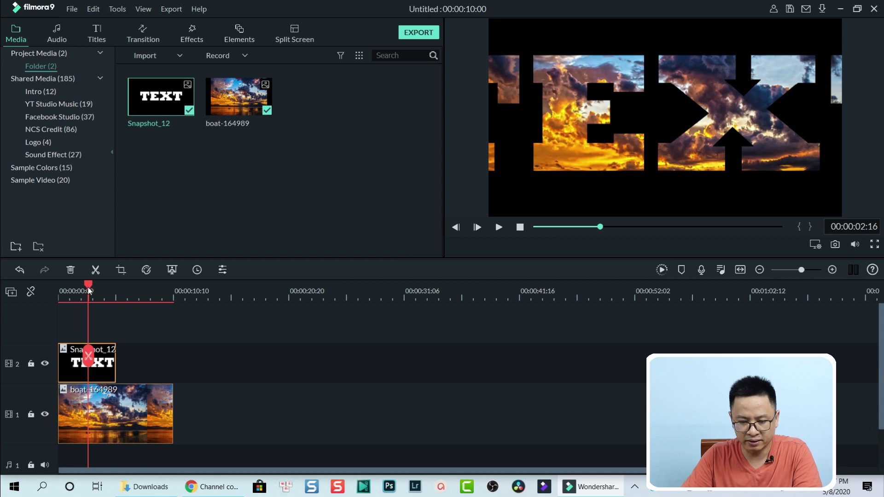
pyautogui.press('space')
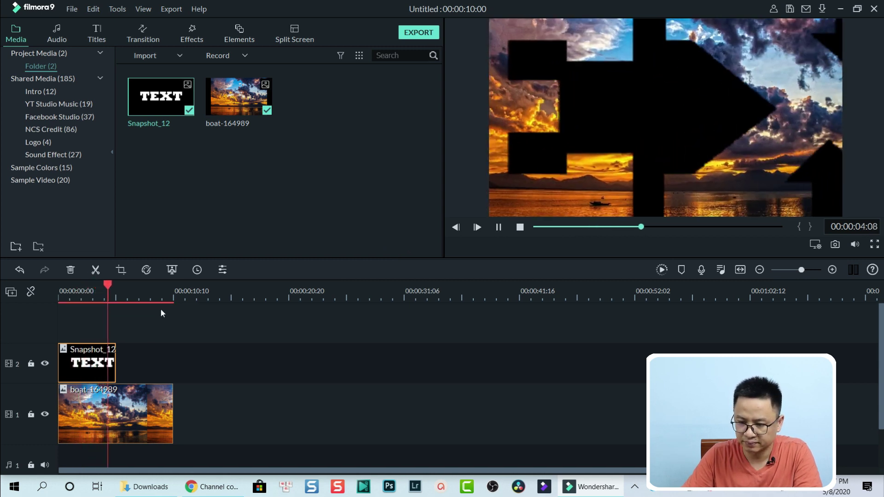
pyautogui.press('space')
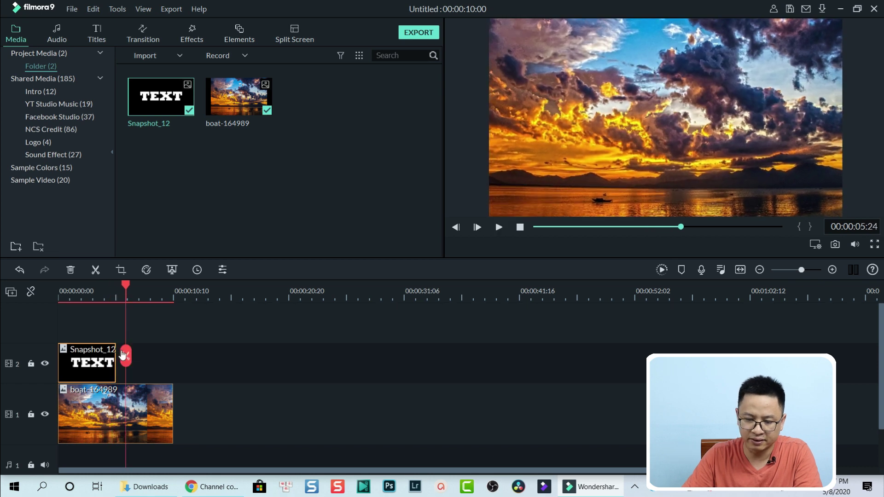
pyautogui.click(106, 299)
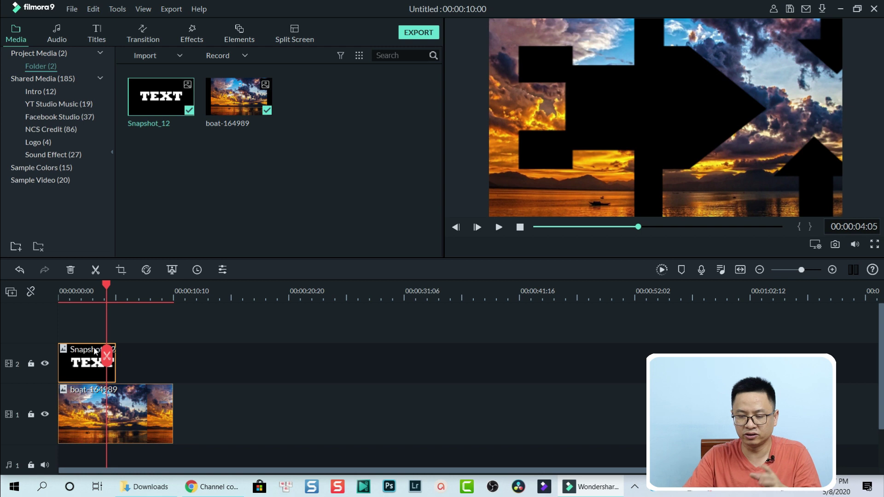
# Search the included transitions for 'diss' and add Dissolve to the end of Snapshot_12
pyautogui.click(146, 40)
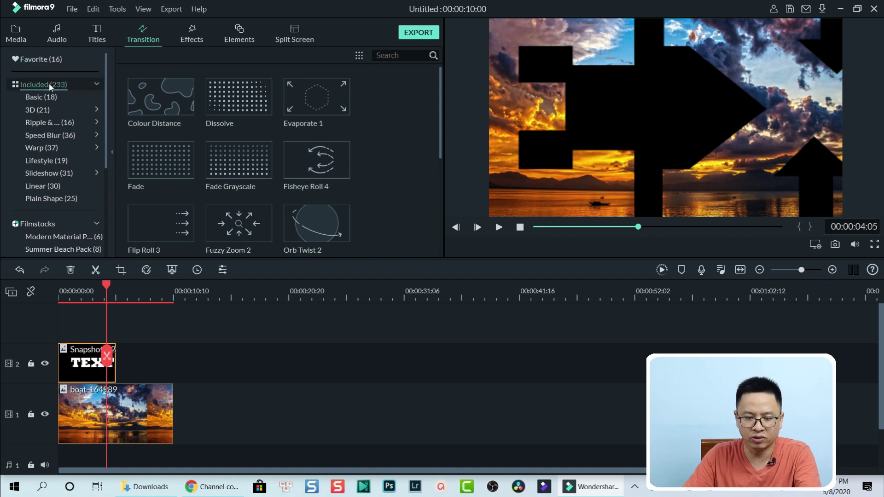
pyautogui.click(62, 86)
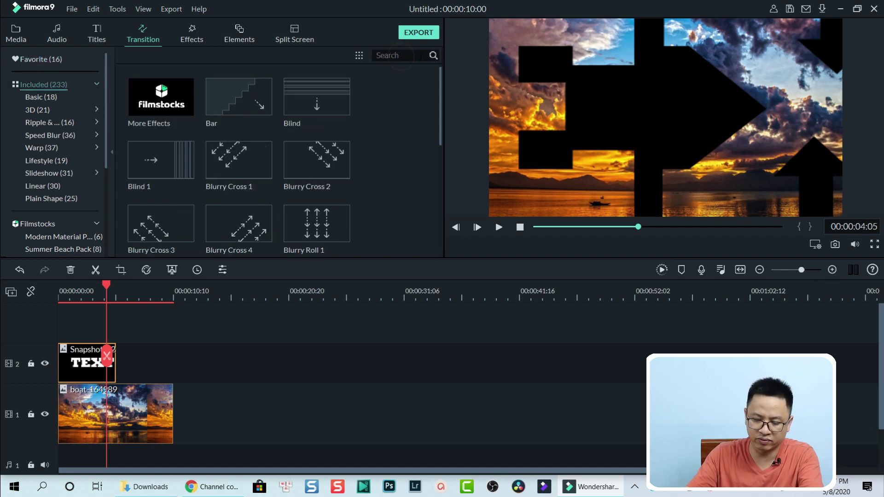
pyautogui.write('diss')
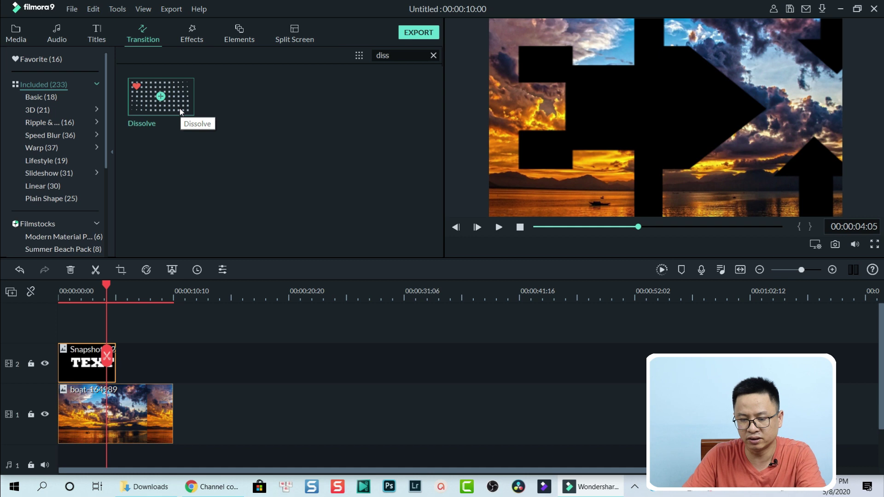
pyautogui.moveTo(180, 108); pyautogui.dragTo(111, 346)
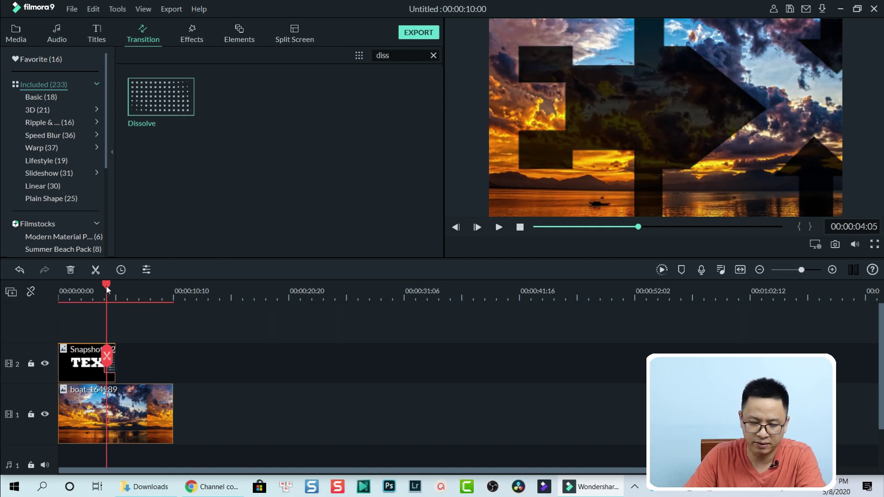
pyautogui.press('space')
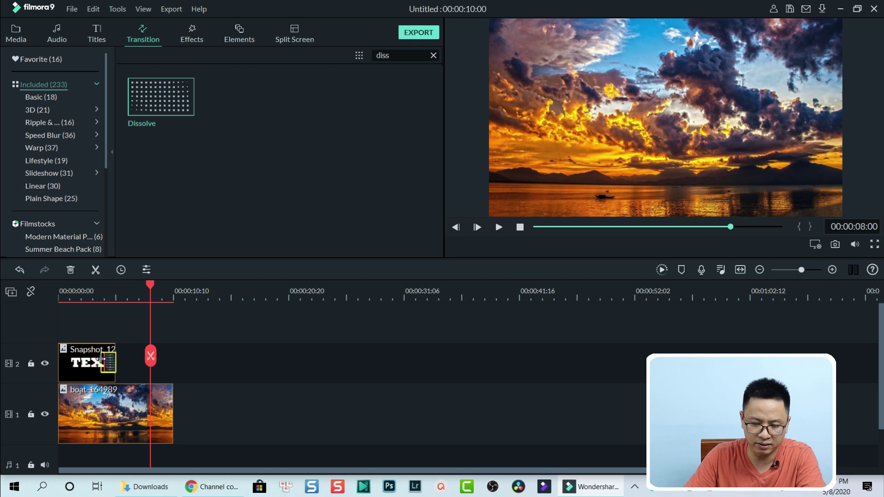
pyautogui.click(61, 292)
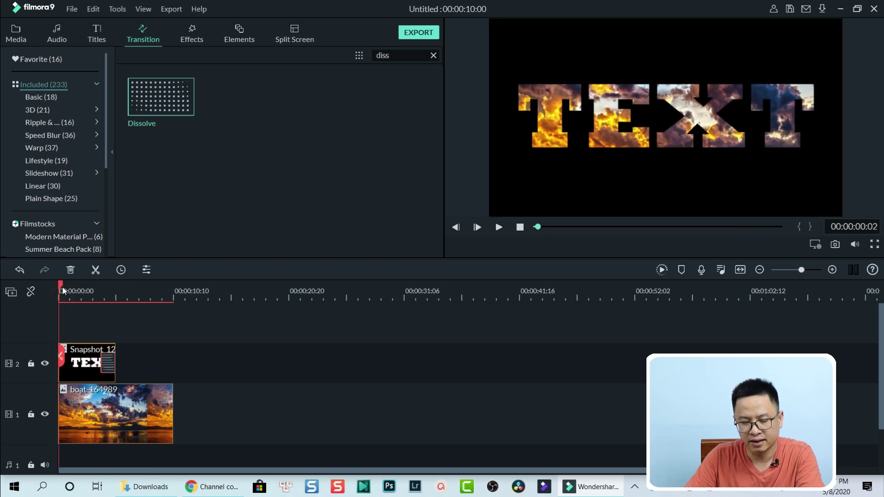
pyautogui.click(60, 289)
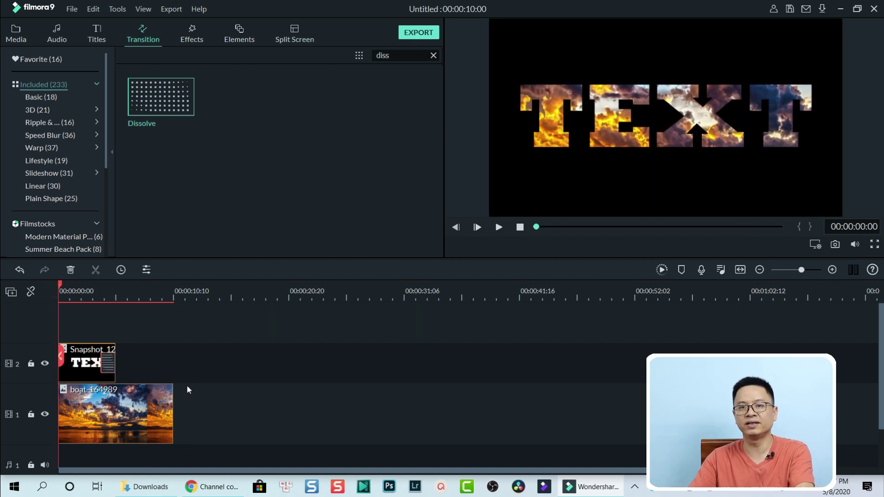
pyautogui.press('space')
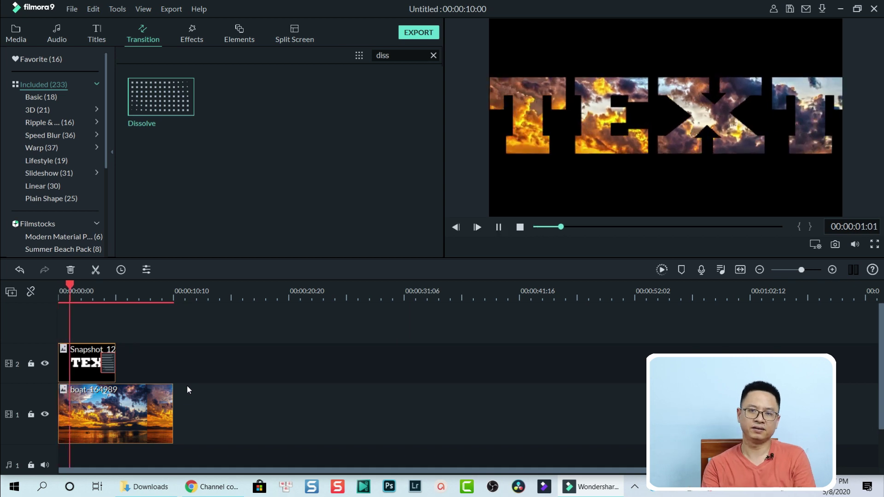